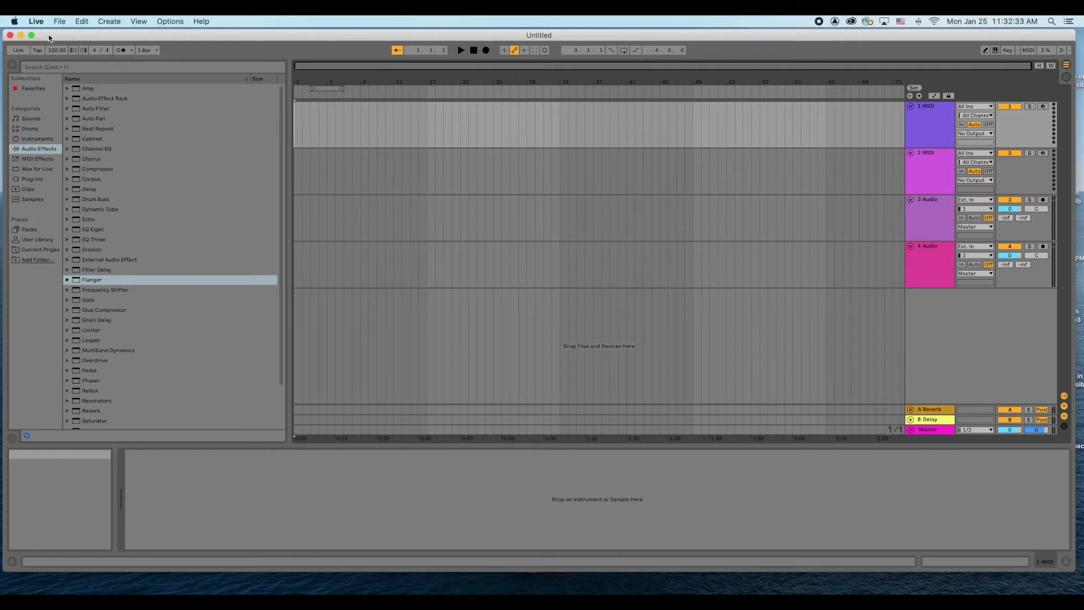
Step: Open the preferences and review the Look/Feel, Link/MIDI, File/Folder and Library pages, ending on the Audio settings
{"action": "left_click", "coordinate": [37, 22]}
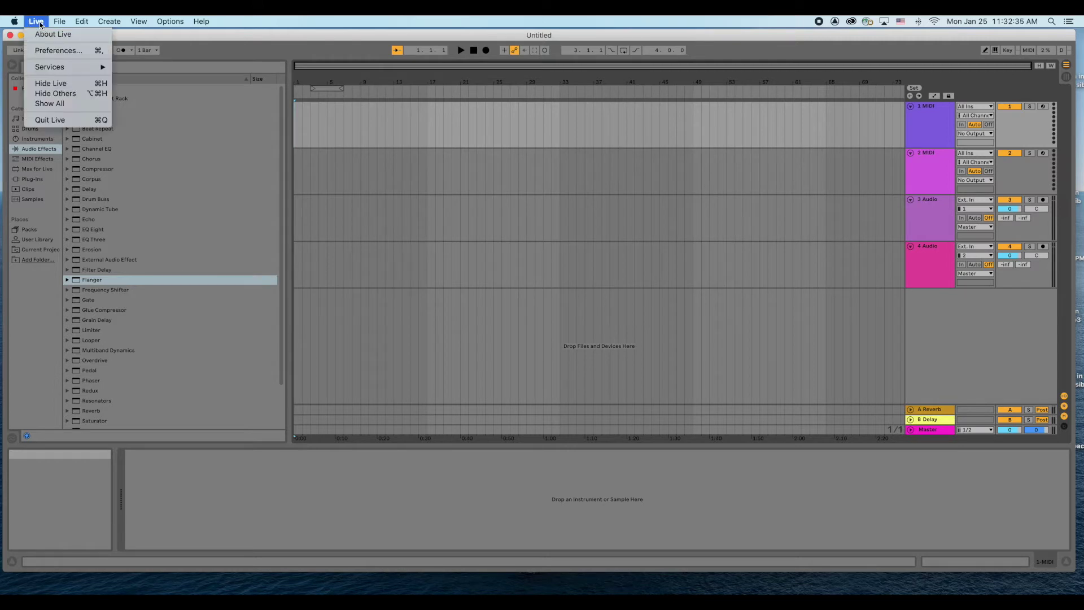
{"action": "left_click", "coordinate": [46, 50]}
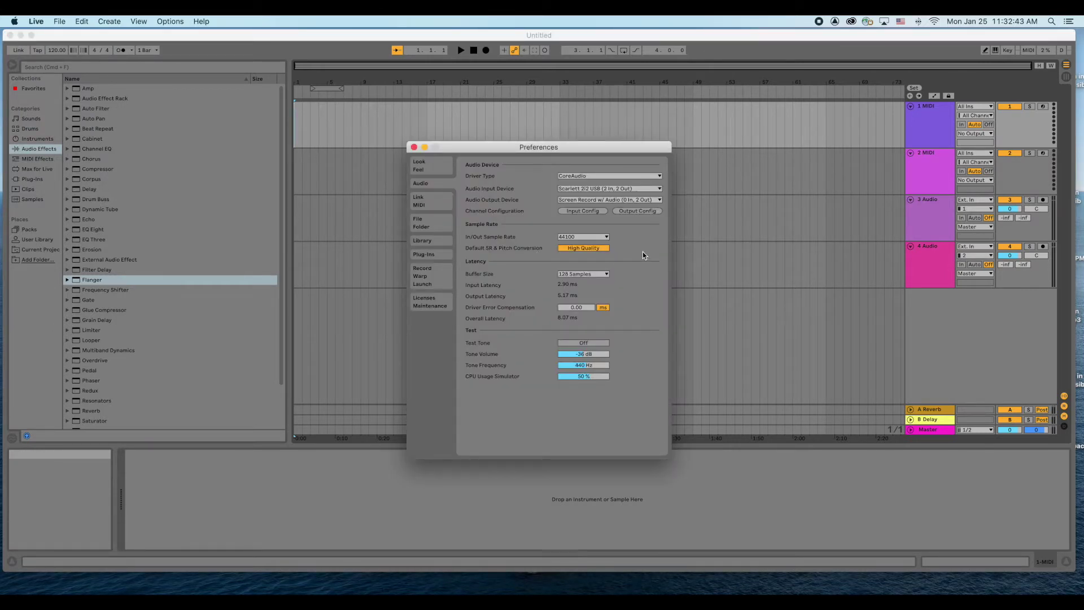
{"action": "left_click", "coordinate": [436, 167]}
{"action": "left_click", "coordinate": [435, 202]}
{"action": "left_click", "coordinate": [435, 222]}
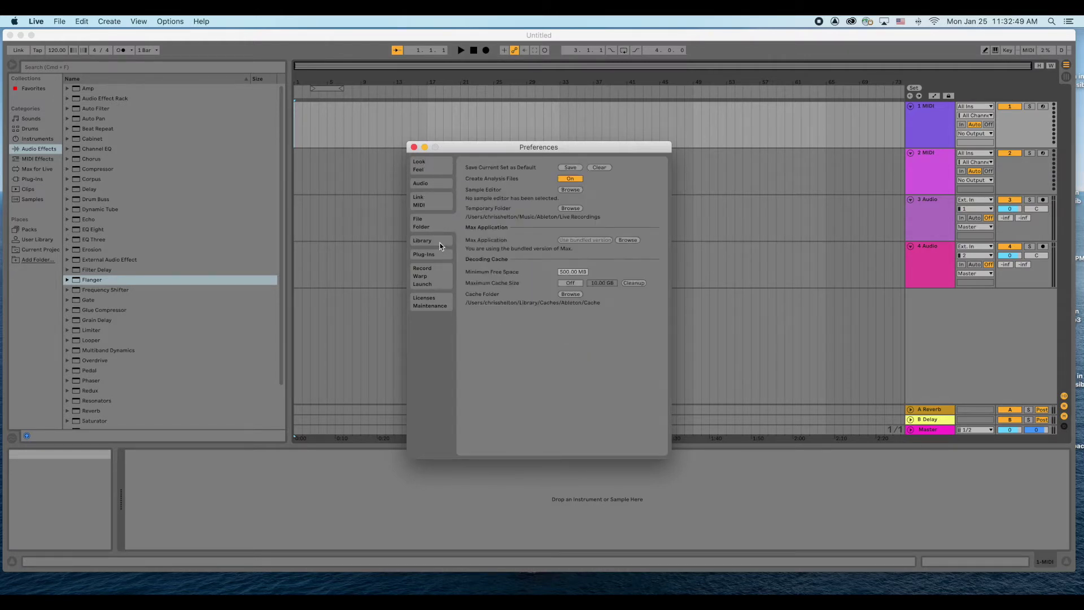
{"action": "left_click", "coordinate": [444, 244]}
{"action": "left_click", "coordinate": [435, 185]}
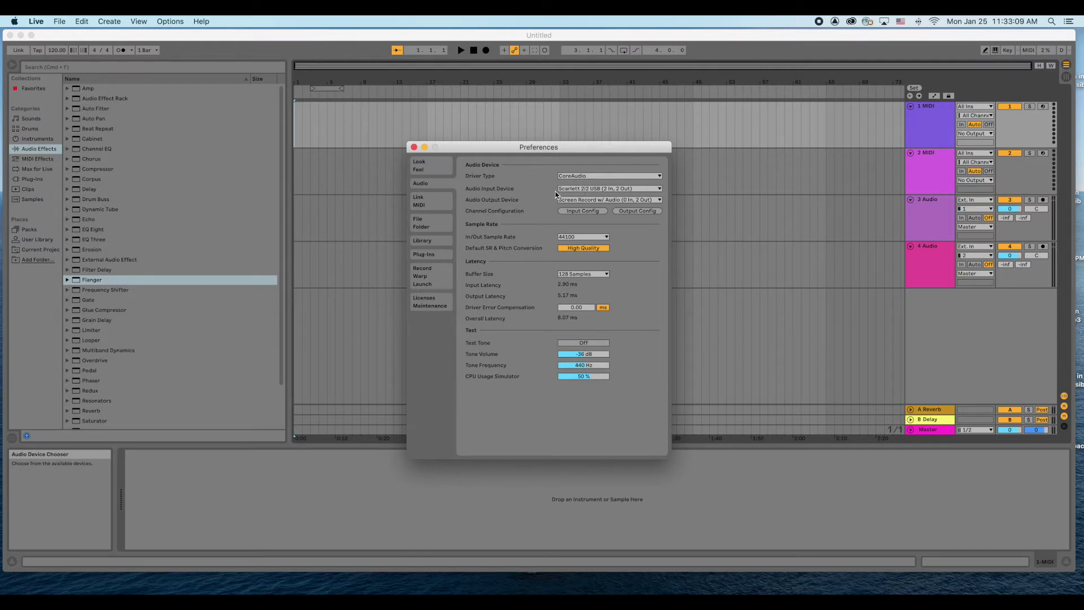
Step: Examine the available audio input devices and buffer sizes in the audio preferences, and close the preferences
{"action": "left_click", "coordinate": [588, 191]}
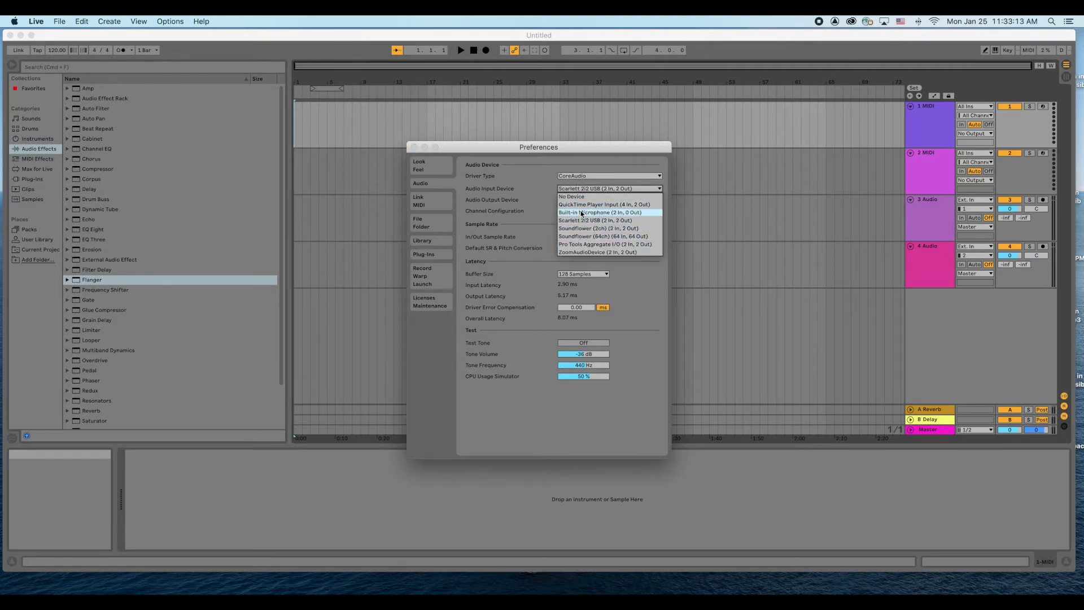
{"action": "left_click", "coordinate": [540, 191]}
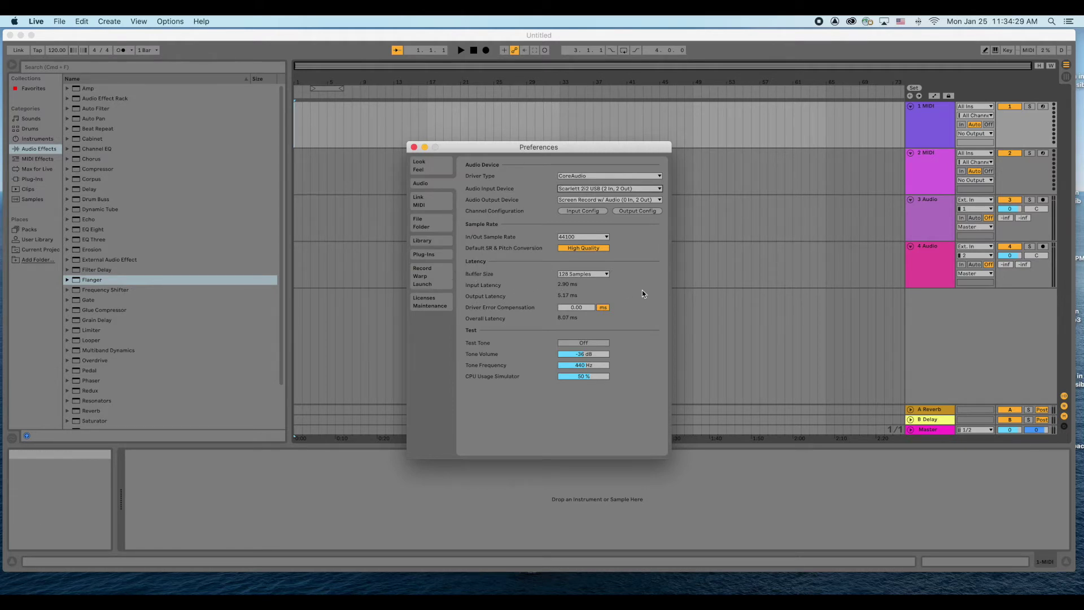
{"action": "left_click", "coordinate": [605, 275]}
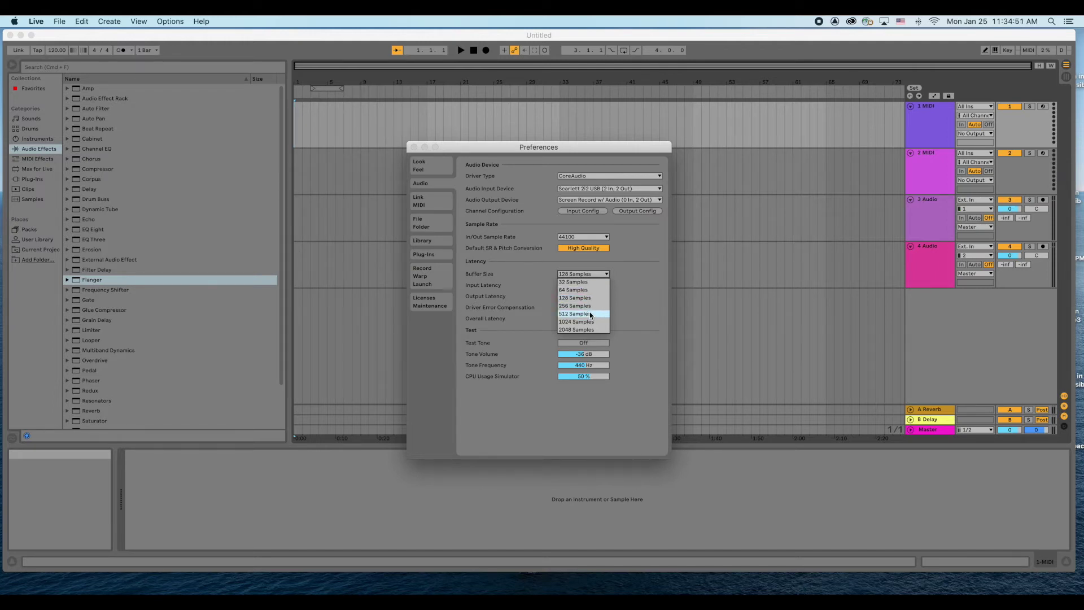
{"action": "left_click", "coordinate": [641, 287]}
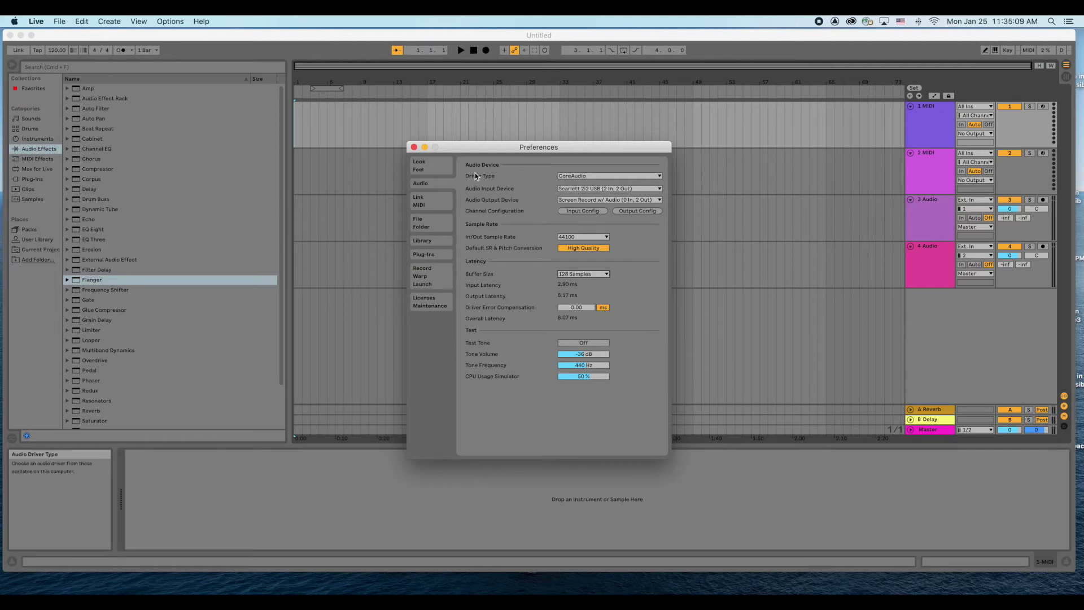
{"action": "left_click", "coordinate": [415, 148]}
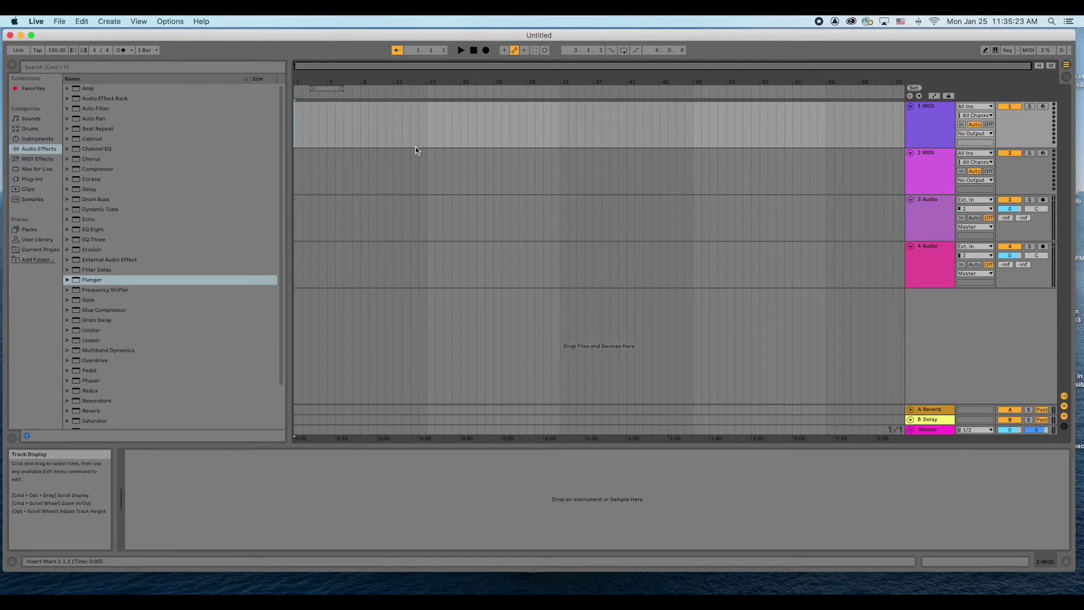
{"action": "left_click", "coordinate": [531, 169]}
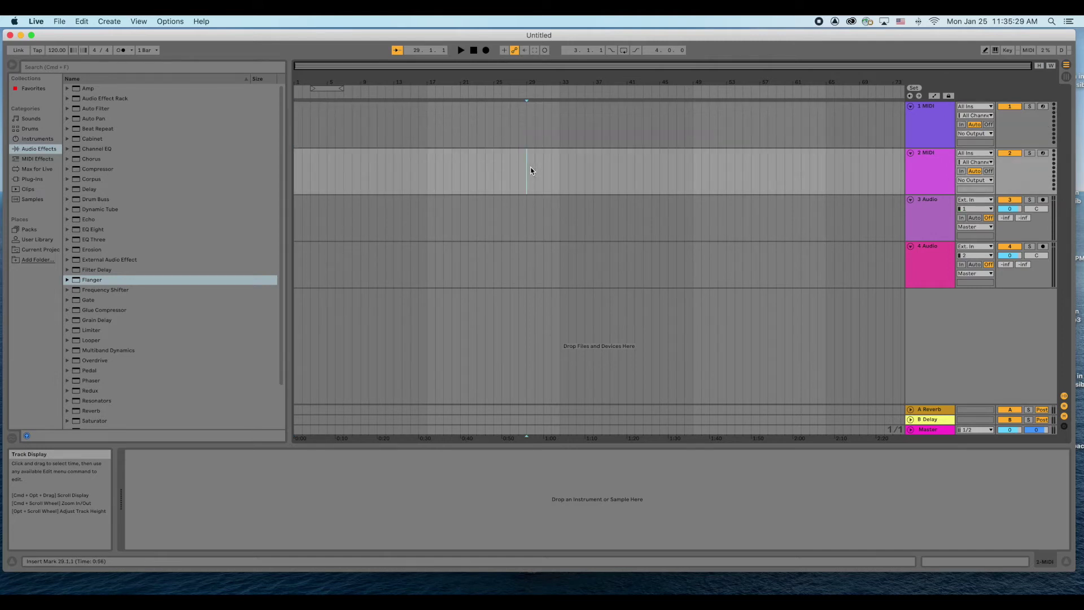
{"action": "left_click", "coordinate": [532, 123]}
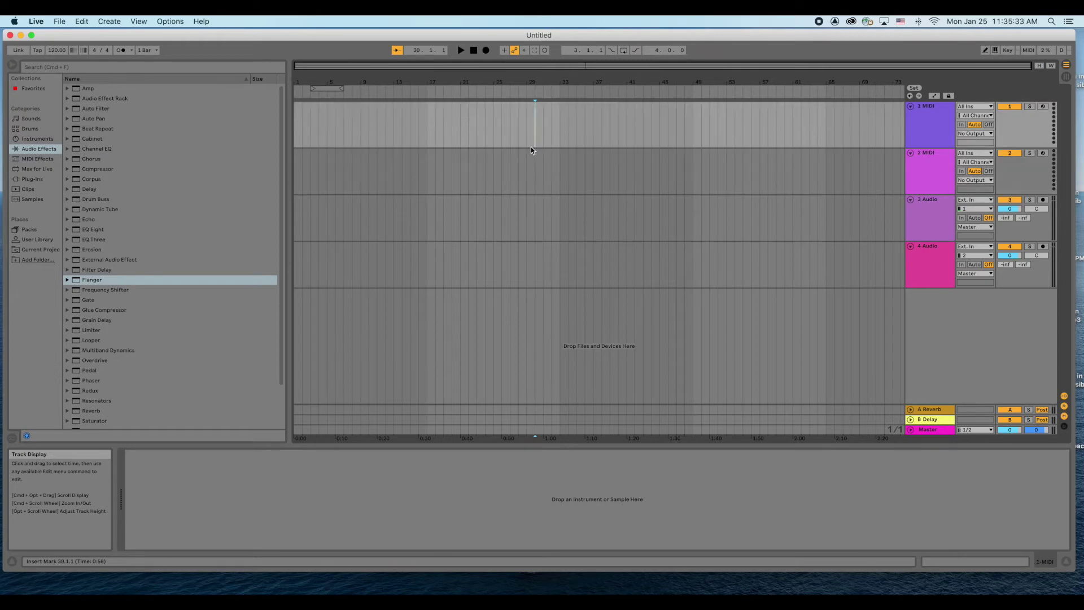
{"action": "left_click", "coordinate": [510, 164]}
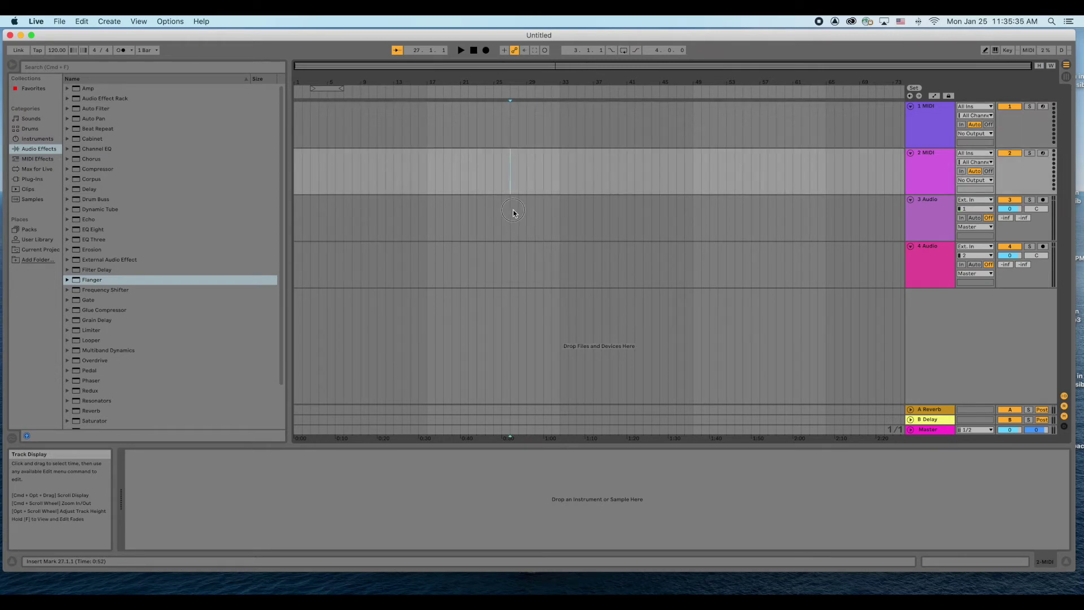
{"action": "left_click", "coordinate": [511, 213]}
{"action": "left_click", "coordinate": [513, 258]}
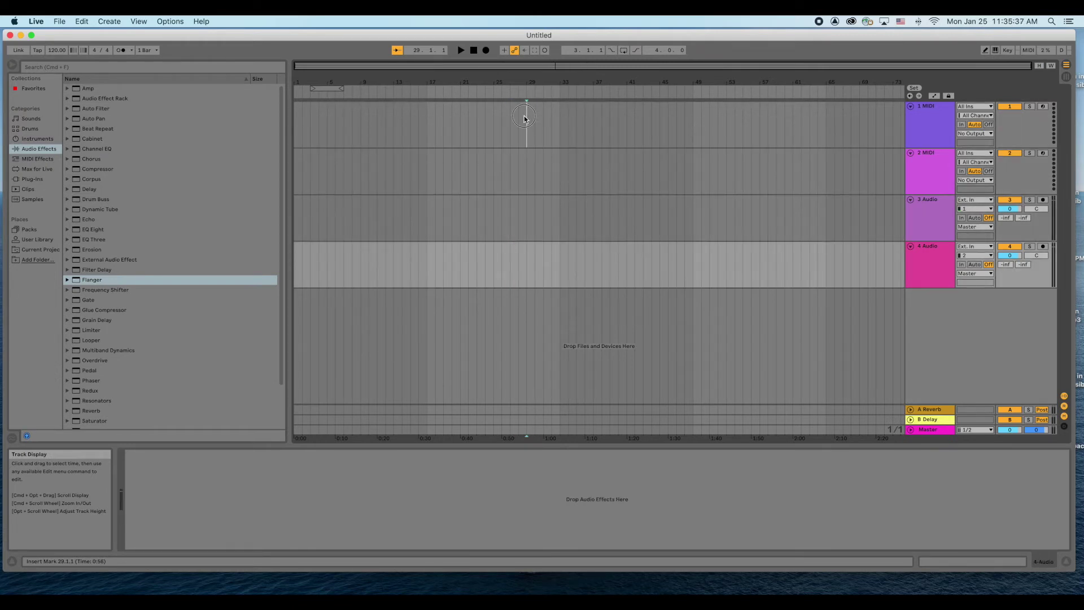
{"action": "left_click", "coordinate": [525, 117]}
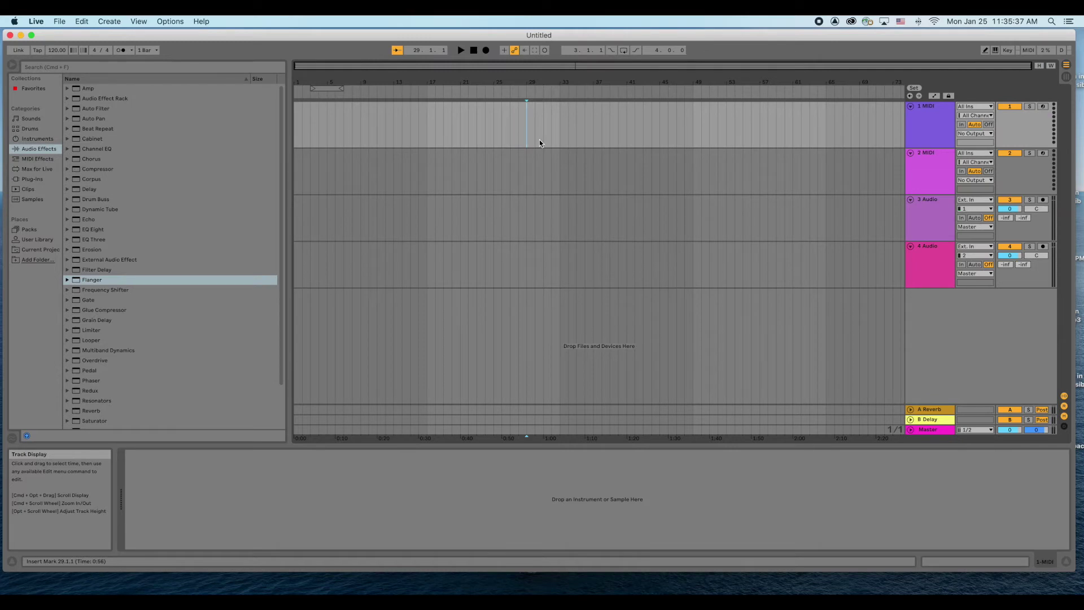
Step: Arm the 3 Audio track for recording and set its input monitoring to Auto
{"action": "left_click", "coordinate": [520, 213]}
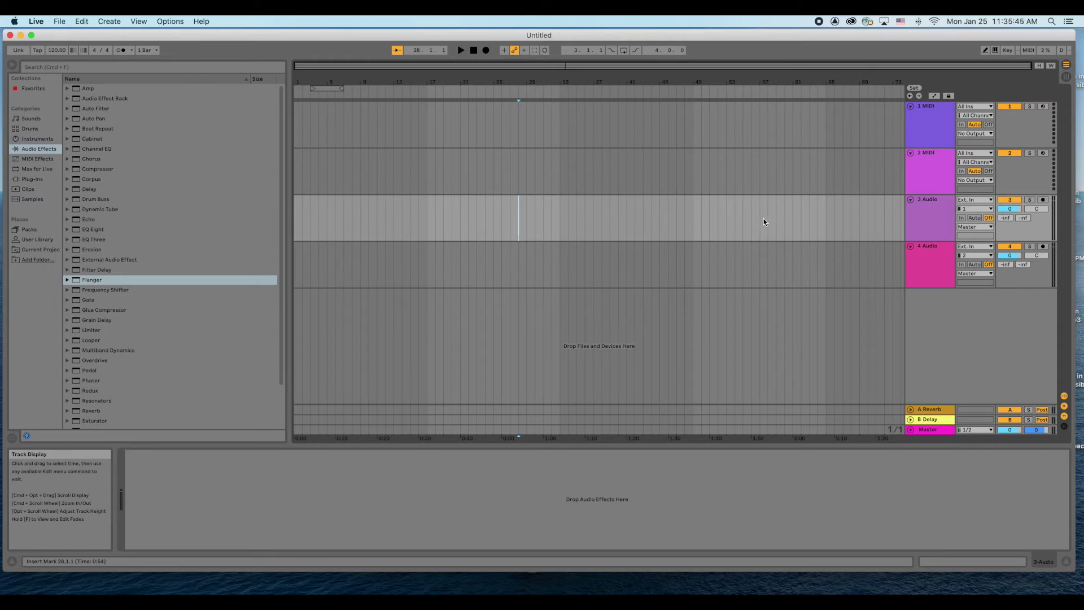
{"action": "left_click", "coordinate": [1044, 201]}
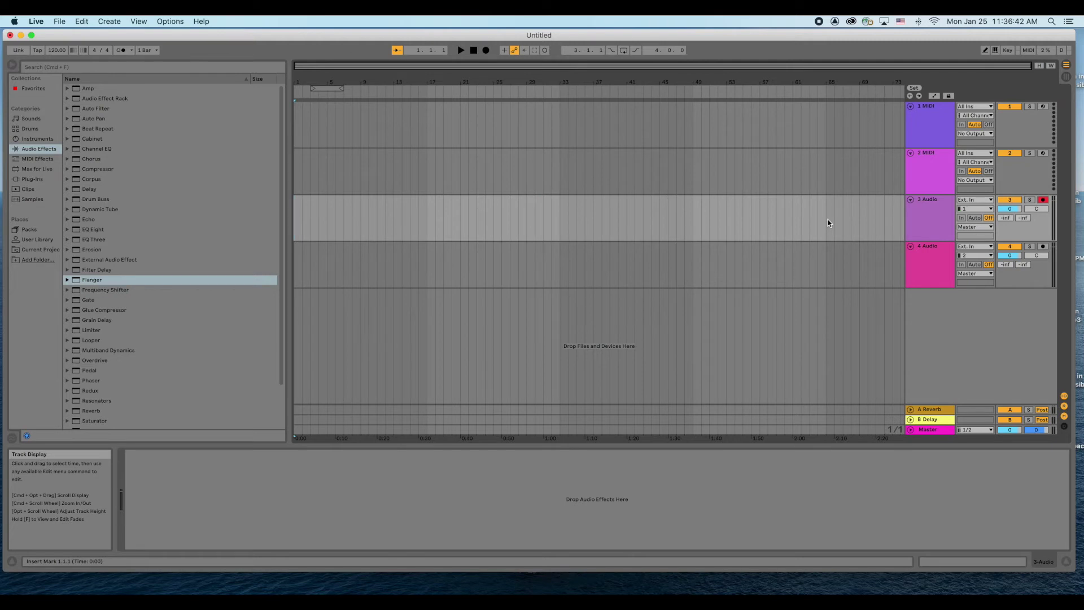
{"action": "left_click", "coordinate": [974, 218]}
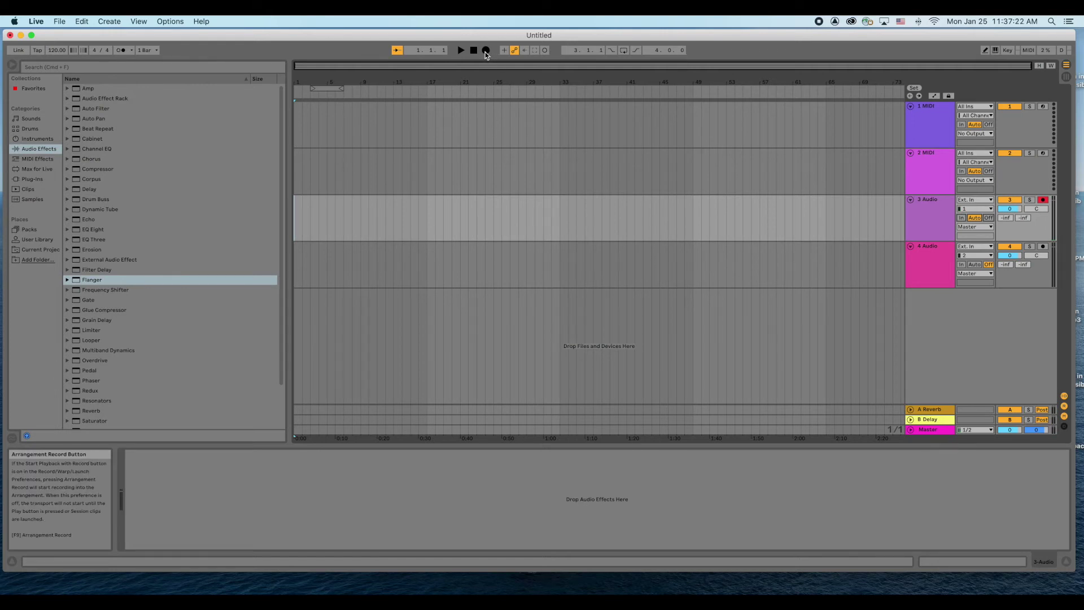
Step: Turn on the metronome and set the project tempo to 80 BPM
{"action": "left_click", "coordinate": [121, 51]}
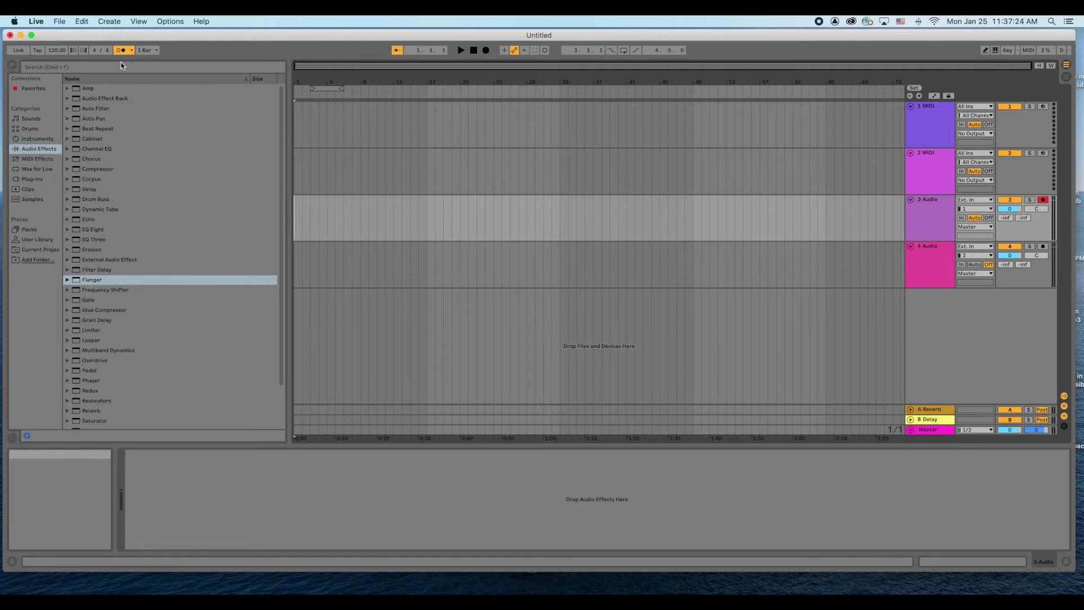
{"action": "left_click_drag", "start_coordinate": [57, 50], "coordinate": [57, 72]}
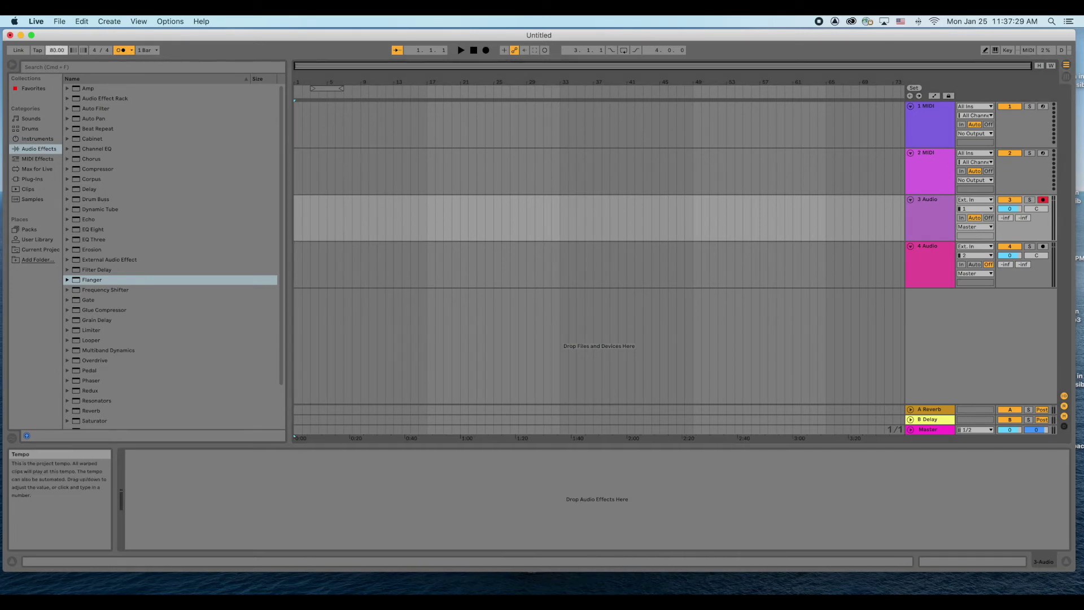
Step: Record about three bars on the 3 Audio track from bar 1 and open the recorded clip's waveform
{"action": "left_click", "coordinate": [485, 51]}
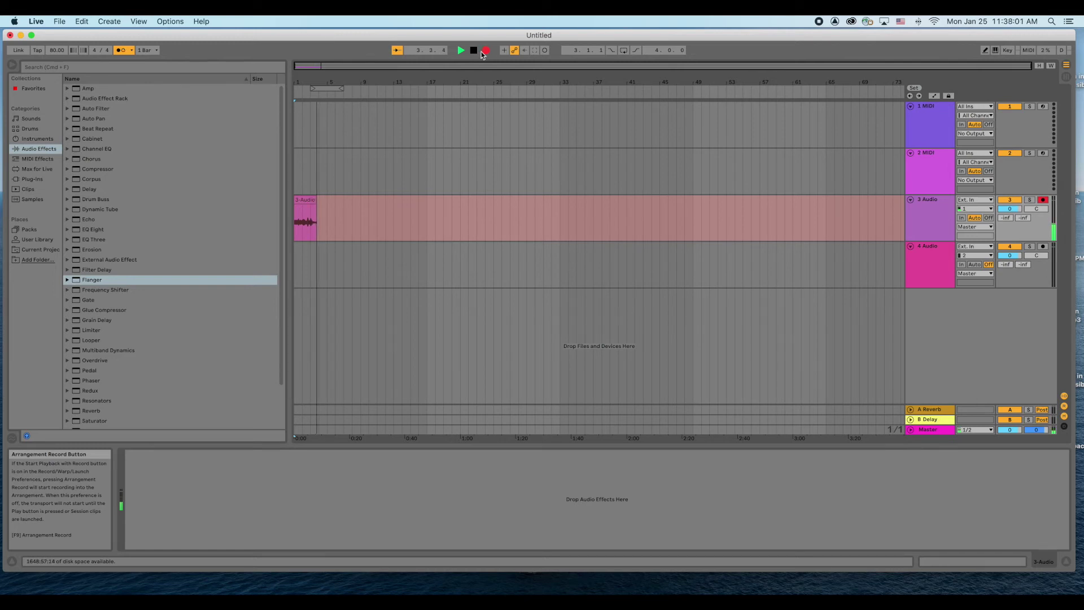
{"action": "left_click", "coordinate": [474, 50]}
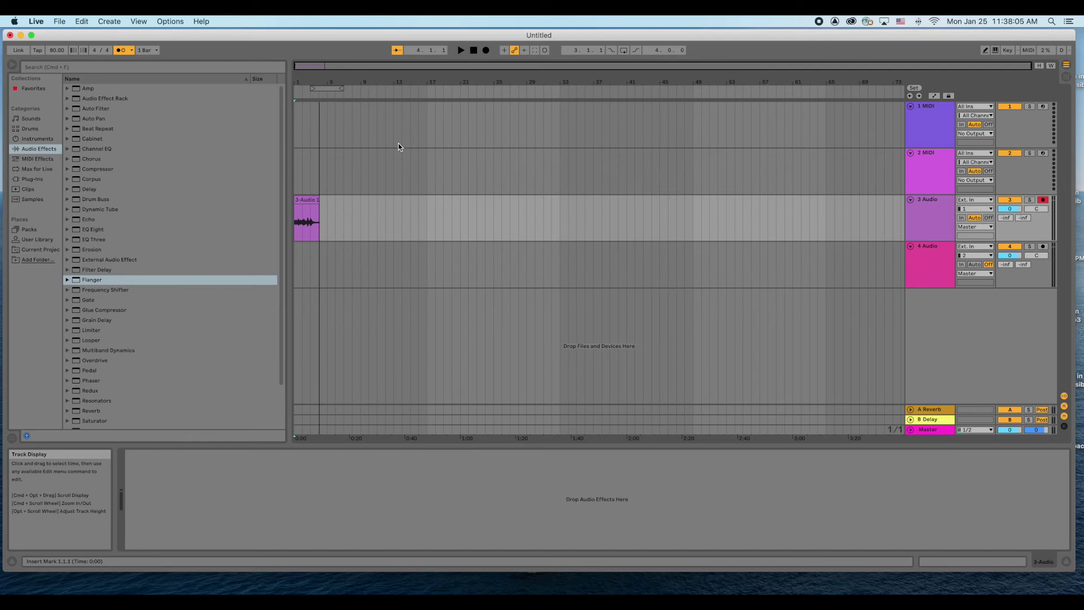
{"action": "double_click", "coordinate": [306, 199]}
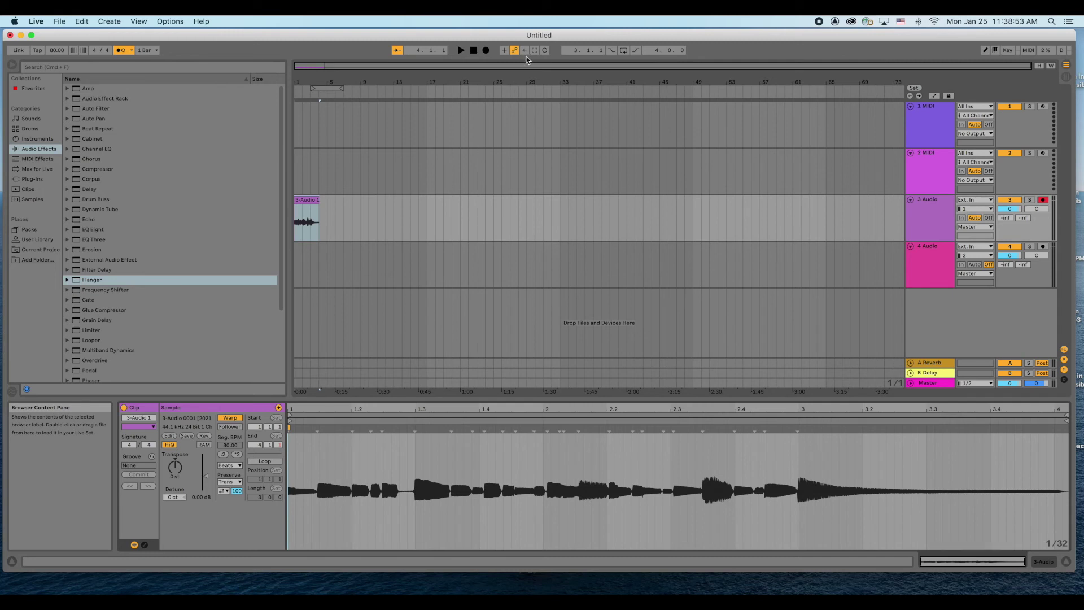
Step: Enable the arrangement loop and fit it to the recorded clip, starting at 1.1.1 with a length of three bars
{"action": "left_click", "coordinate": [624, 50]}
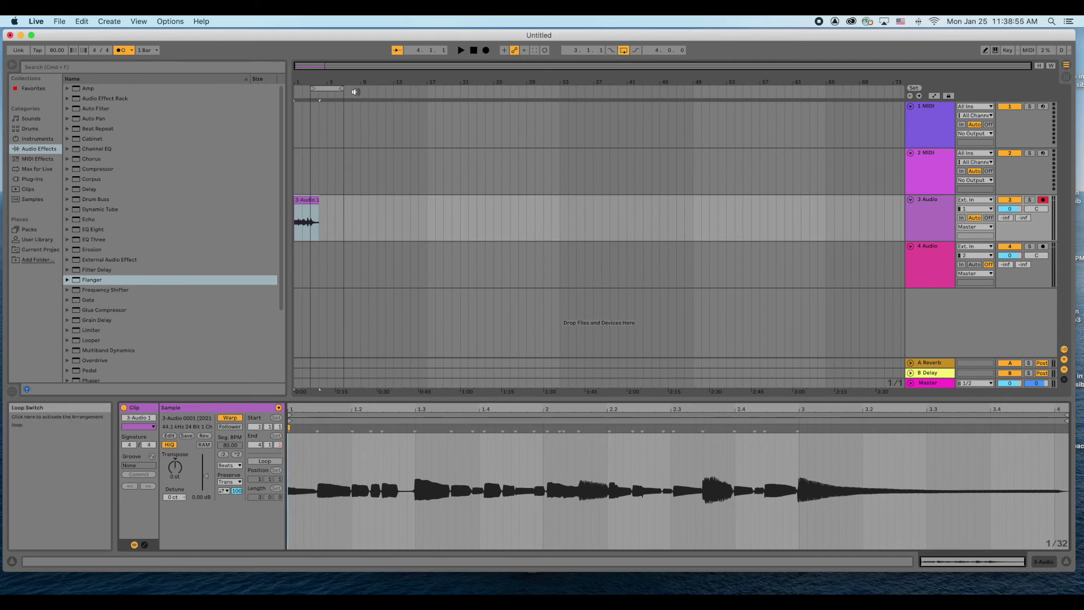
{"action": "left_click_drag", "start_coordinate": [307, 89], "coordinate": [297, 88]}
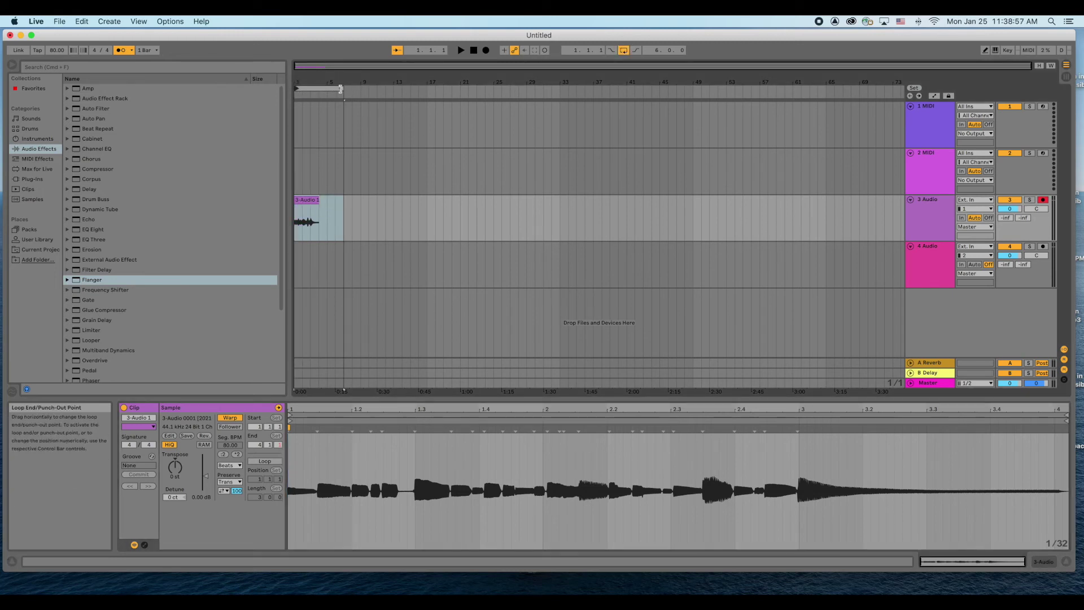
{"action": "left_click_drag", "start_coordinate": [341, 88], "coordinate": [320, 91]}
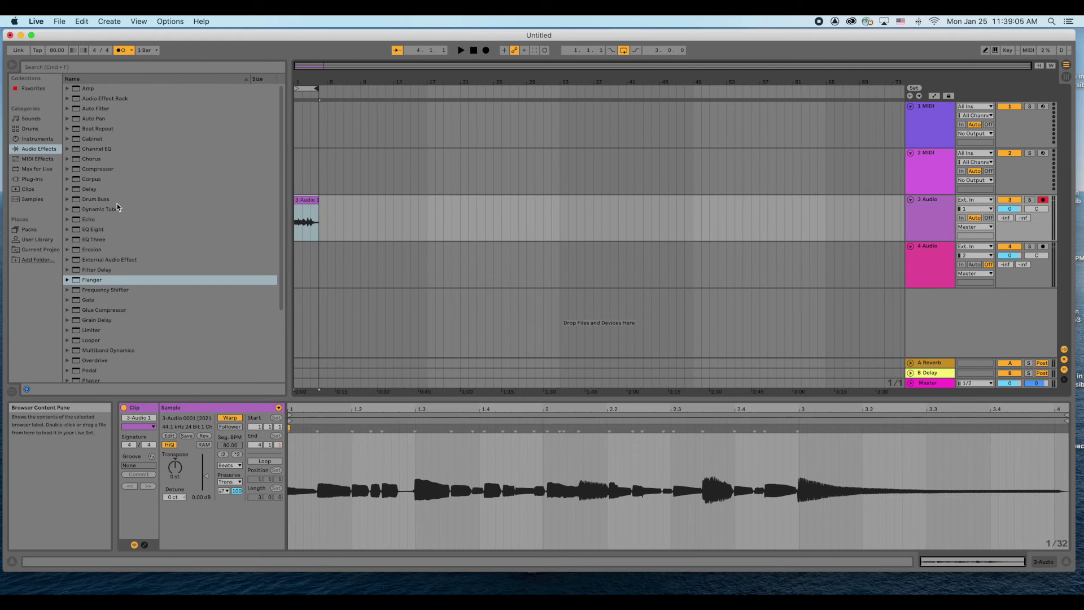
Step: Add the Compressor, Flanger and EQ Eight audio effects, in that order, to the 3 Audio track
{"action": "left_click", "coordinate": [92, 170]}
{"action": "left_click_drag", "start_coordinate": [92, 172], "coordinate": [313, 212]}
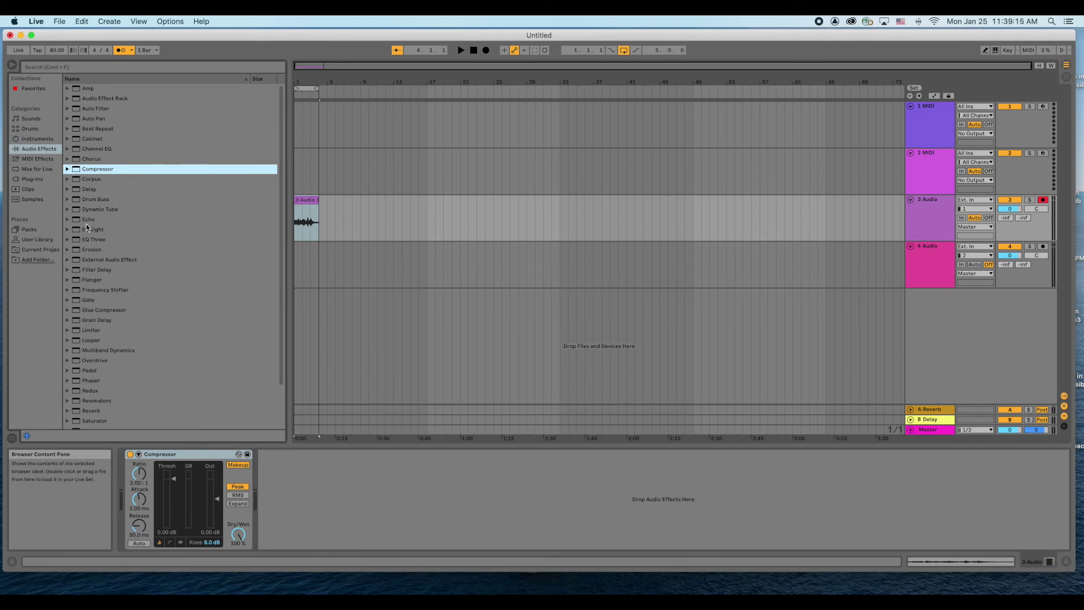
{"action": "left_click_drag", "start_coordinate": [93, 279], "coordinate": [322, 215]}
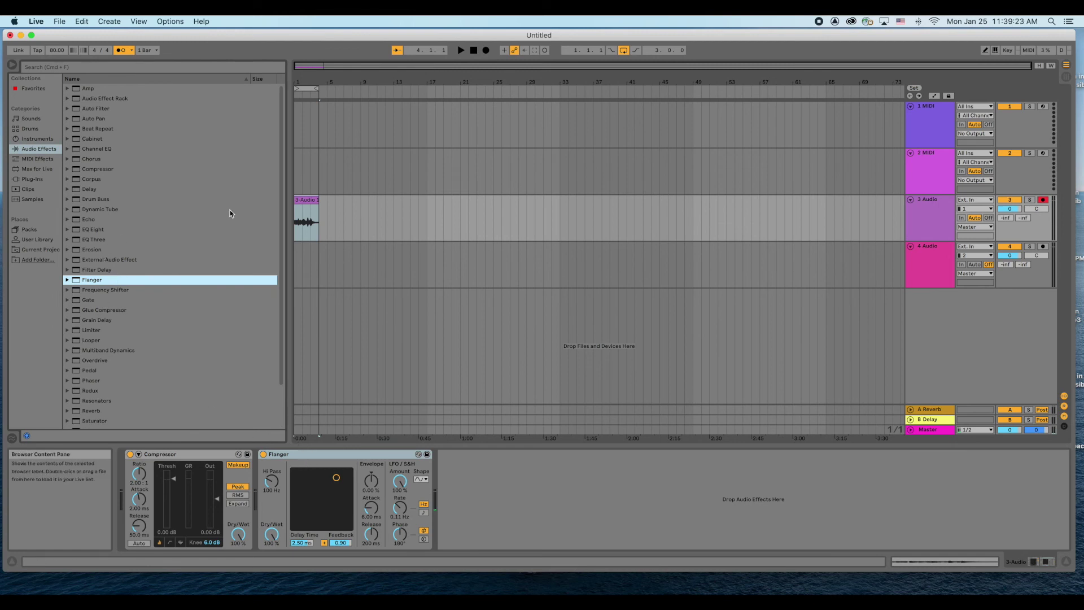
{"action": "left_click", "coordinate": [98, 231]}
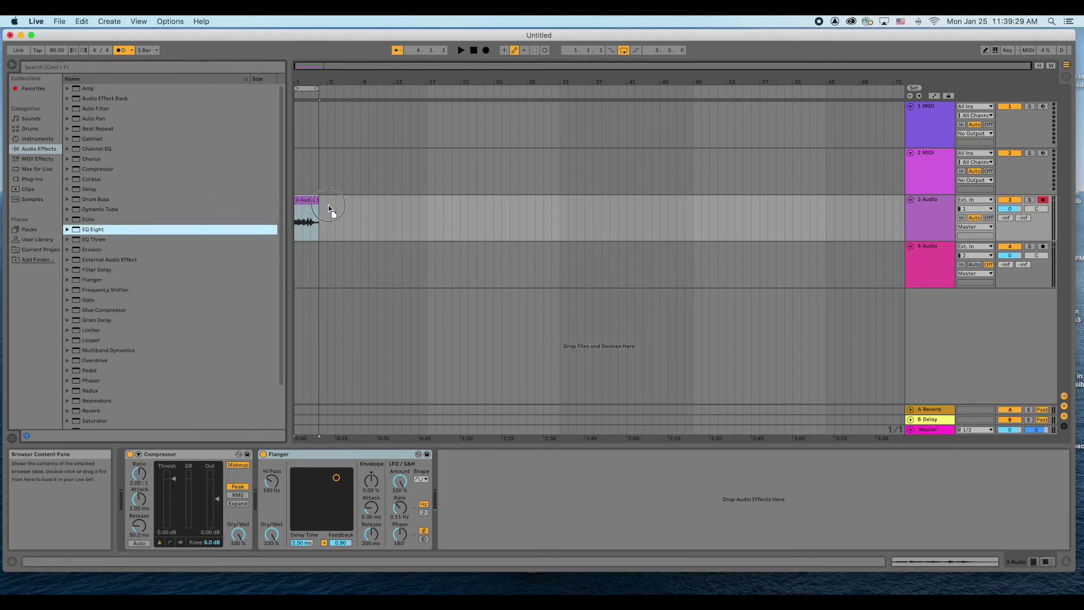
{"action": "left_click_drag", "start_coordinate": [308, 211], "coordinate": [308, 214]}
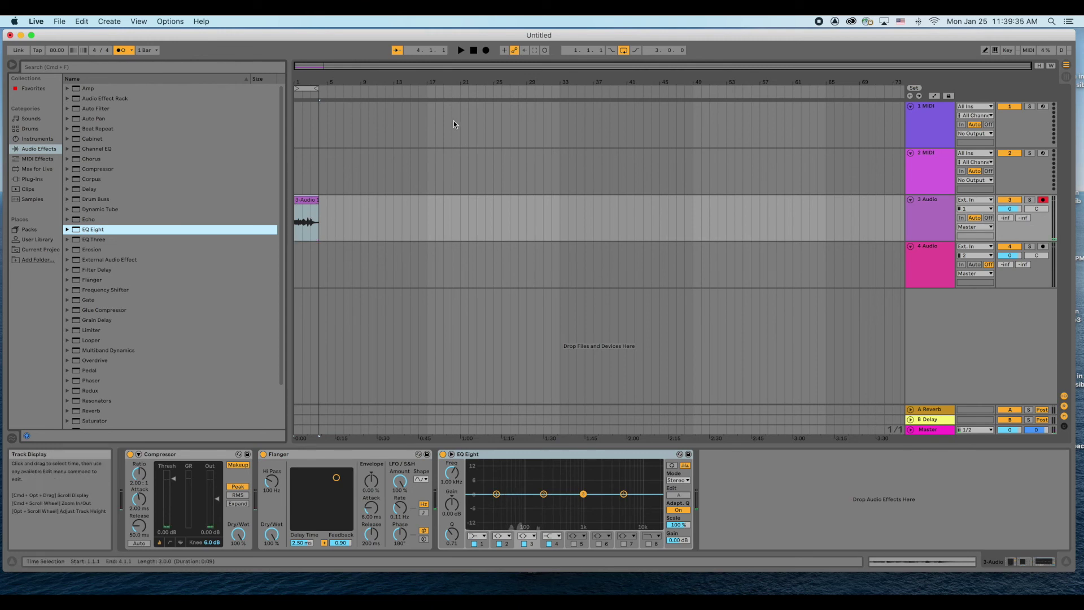
Step: Set the Flanger's delay time to 3.43 ms and feedback to 0.87 while the loop plays, and switch the Flanger off
{"action": "left_click", "coordinate": [461, 51]}
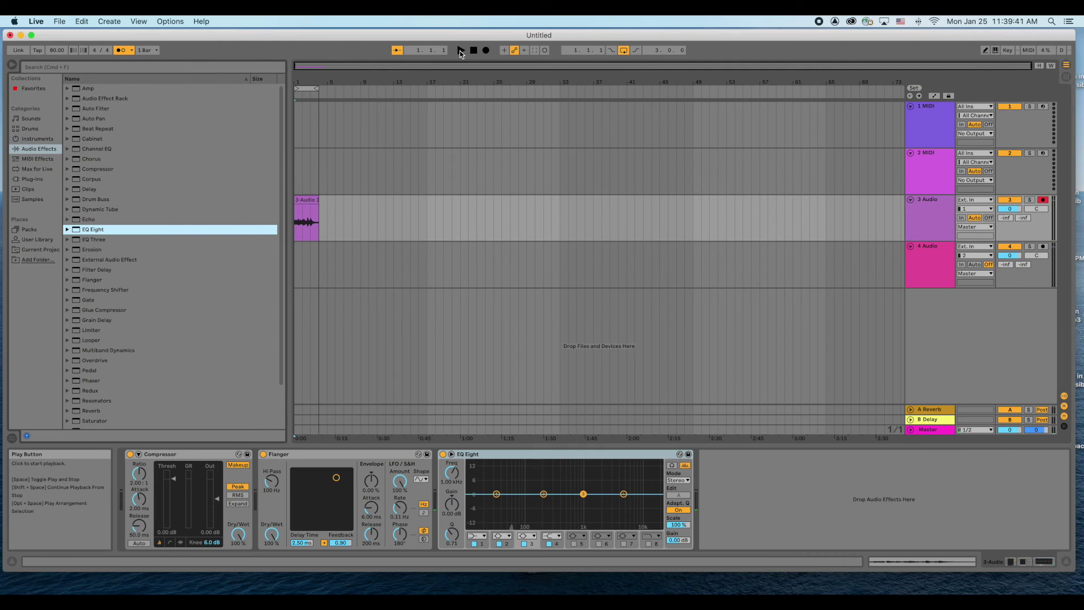
{"action": "left_click", "coordinate": [460, 51]}
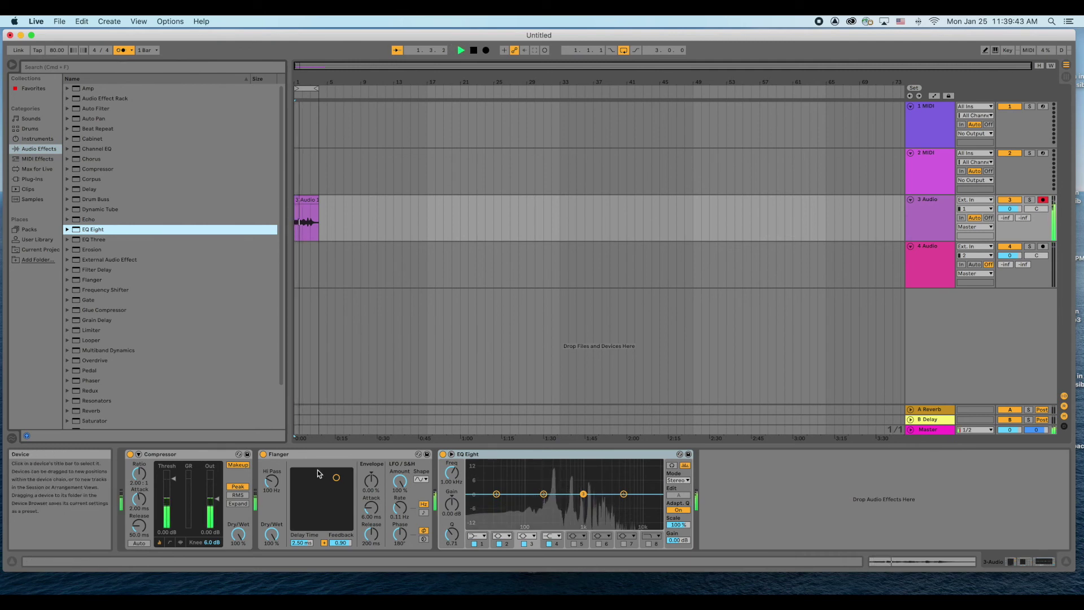
{"action": "mouse_move", "coordinate": [337, 481]}
{"action": "left_mouse_down"}
{"action": "mouse_move", "coordinate": [319, 481]}
{"action": "mouse_move", "coordinate": [349, 473]}
{"action": "mouse_move", "coordinate": [322, 484]}
{"action": "mouse_move", "coordinate": [320, 499]}
{"action": "mouse_move", "coordinate": [315, 486]}
{"action": "mouse_move", "coordinate": [341, 479]}
{"action": "left_mouse_up"}
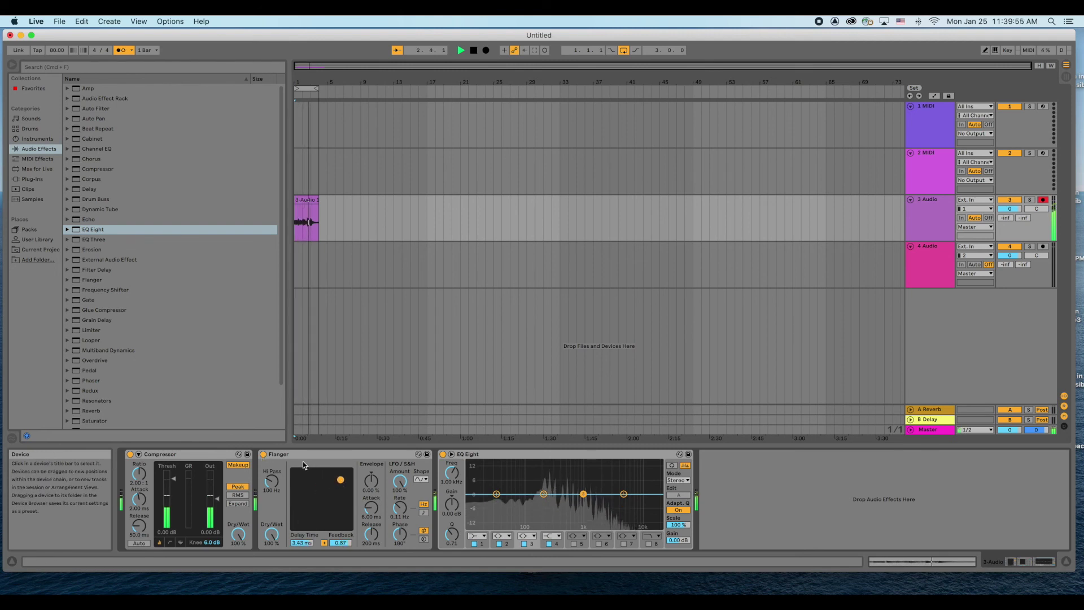
{"action": "left_click", "coordinate": [264, 454]}
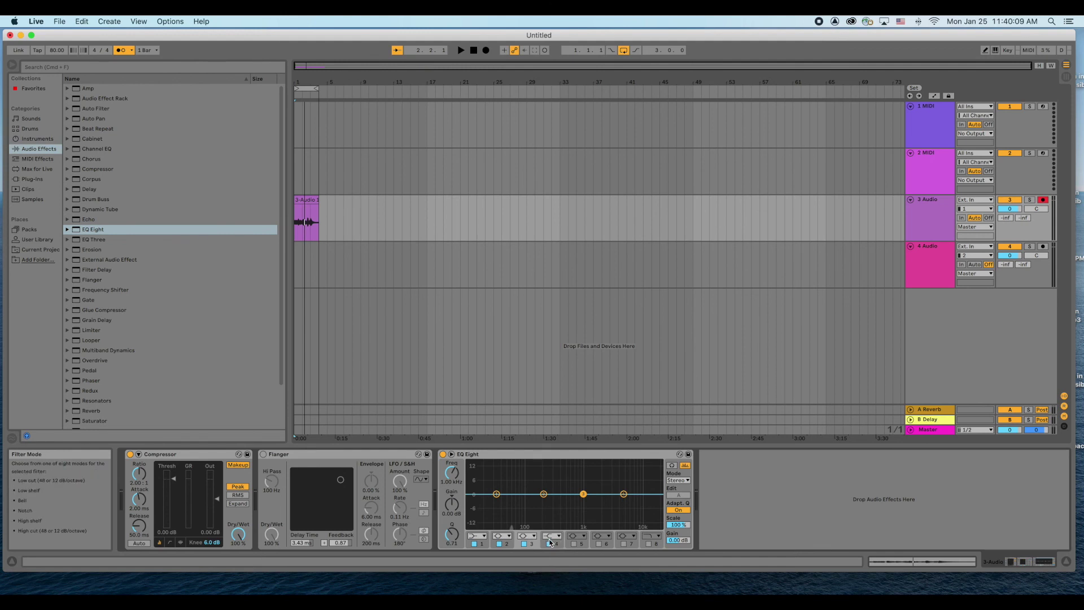
Step: Enable filter bands 5, 6, 7 and 8 in EQ Eight
{"action": "left_click", "coordinate": [574, 544]}
{"action": "left_click", "coordinate": [598, 544]}
{"action": "left_click", "coordinate": [624, 544]}
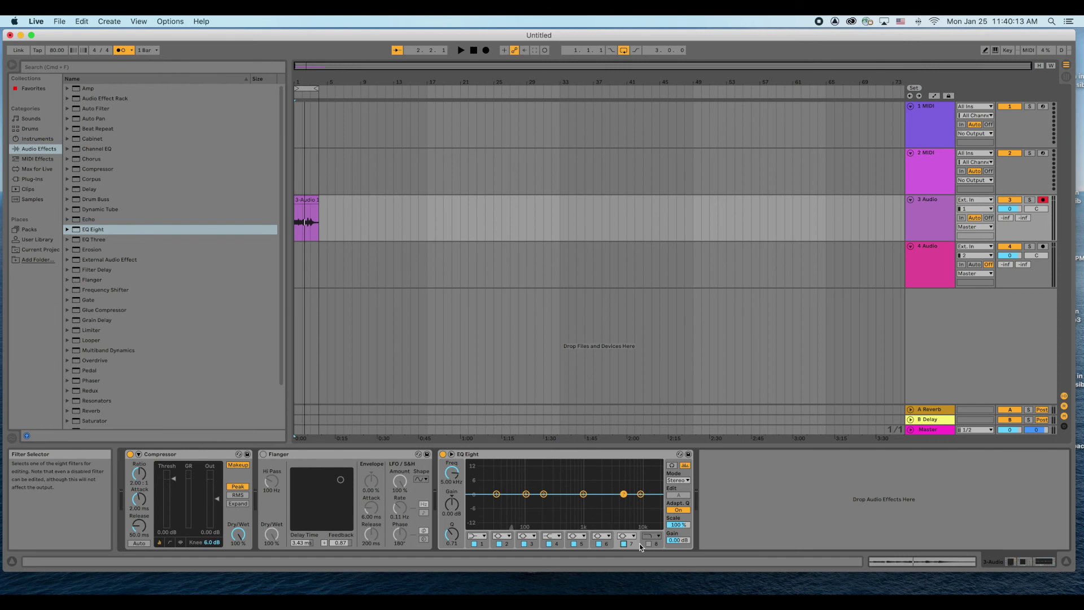
{"action": "left_click", "coordinate": [648, 544]}
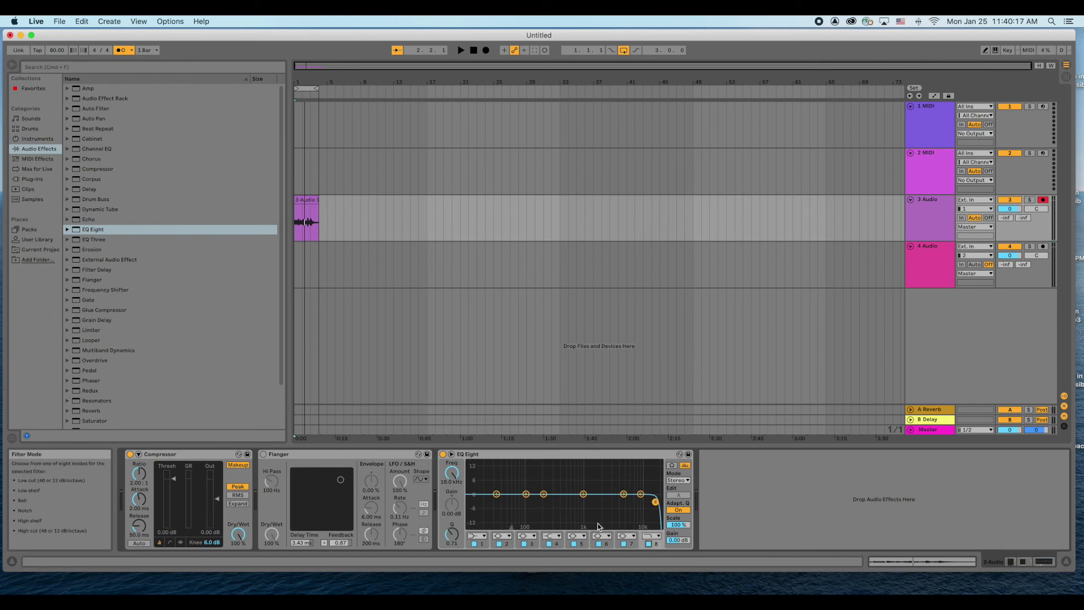
Step: Set EQ Eight's band 1 to 45.4 Hz with -0.24 dB gain while the loop plays, and stop playback
{"action": "left_click", "coordinate": [461, 51]}
{"action": "mouse_move", "coordinate": [497, 494]}
{"action": "left_mouse_down"}
{"action": "mouse_move", "coordinate": [551, 468]}
{"action": "mouse_move", "coordinate": [543, 462]}
{"action": "mouse_move", "coordinate": [506, 493]}
{"action": "mouse_move", "coordinate": [485, 463]}
{"action": "mouse_move", "coordinate": [504, 505]}
{"action": "mouse_move", "coordinate": [507, 485]}
{"action": "mouse_move", "coordinate": [507, 504]}
{"action": "mouse_move", "coordinate": [507, 495]}
{"action": "left_mouse_up"}
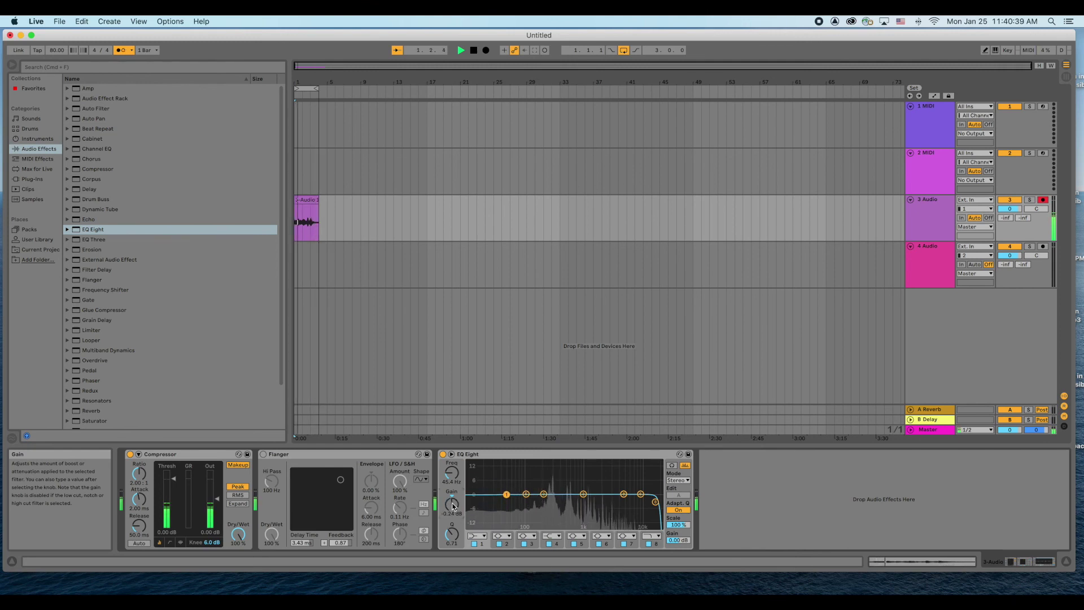
{"action": "left_click", "coordinate": [473, 50]}
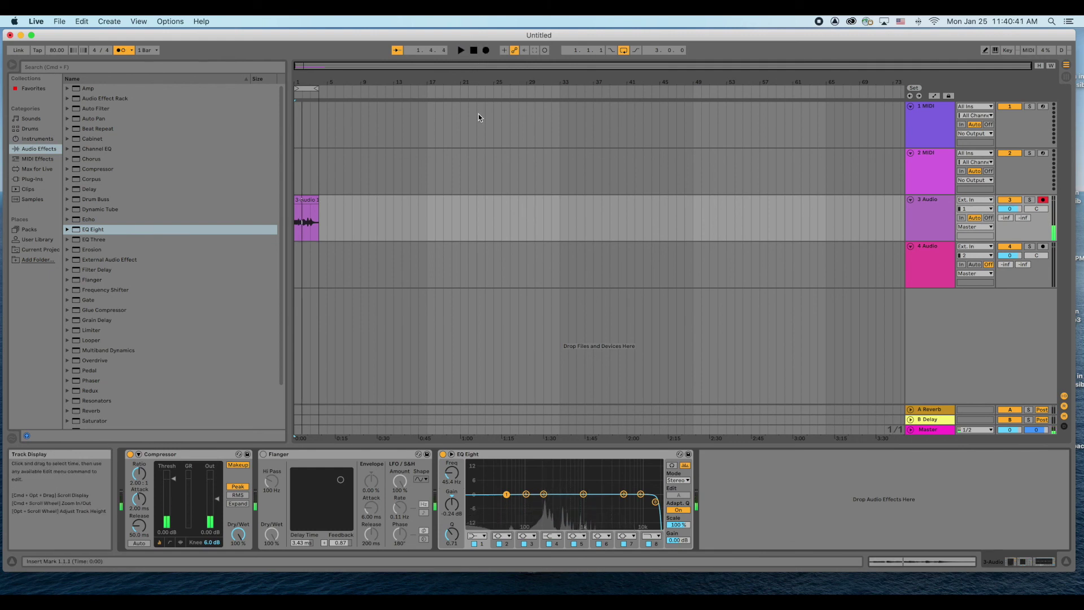